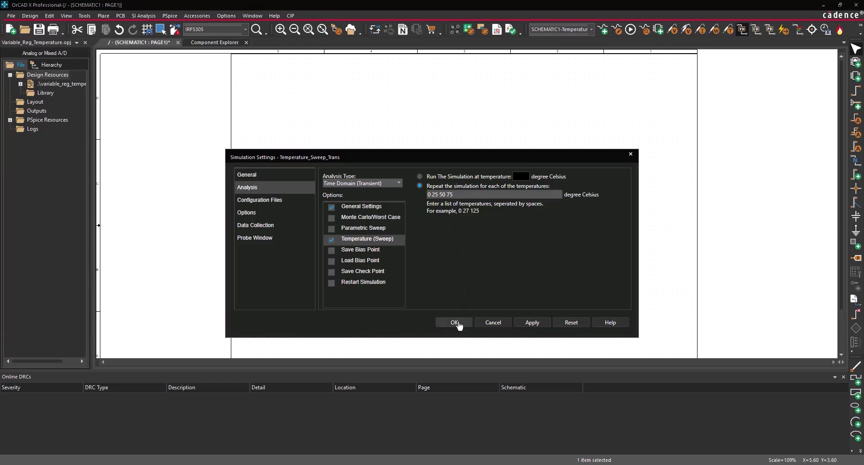
Step: Accept the Temperature_Sweep_Trans settings, then place a voltage marker on the +VOUT net and run the PSpice simulation
{"action": "left_click", "coordinate": [455, 322]}
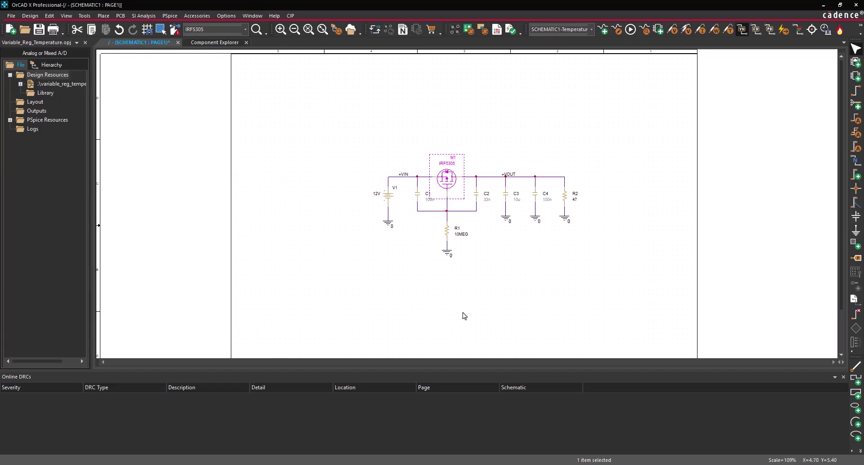
{"action": "left_click", "coordinate": [672, 30]}
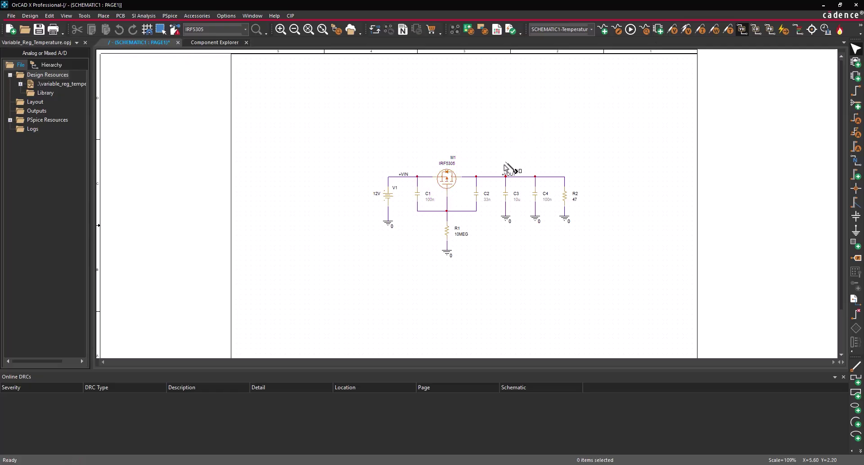
{"action": "left_click", "coordinate": [506, 178]}
{"action": "right_click", "coordinate": [504, 152]}
{"action": "left_click", "coordinate": [520, 158]}
{"action": "left_click", "coordinate": [169, 15]}
{"action": "left_click", "coordinate": [176, 48]}
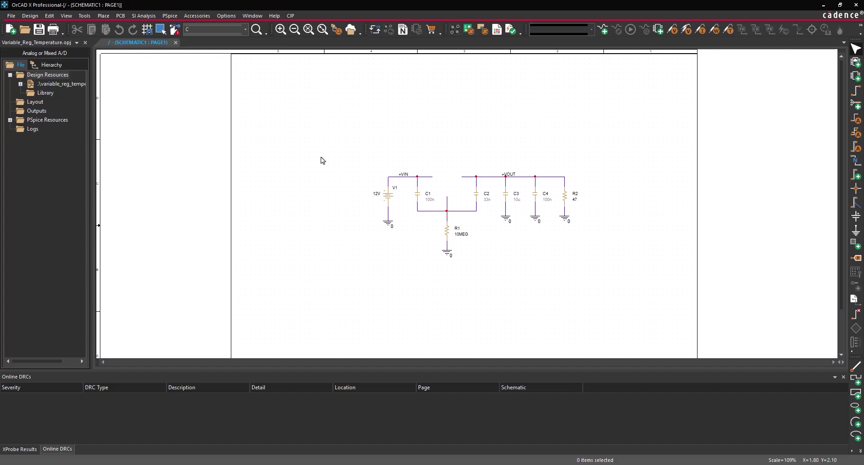
Step: Search the PSpice category of the component library for IRF5305
{"action": "left_click", "coordinate": [107, 20]}
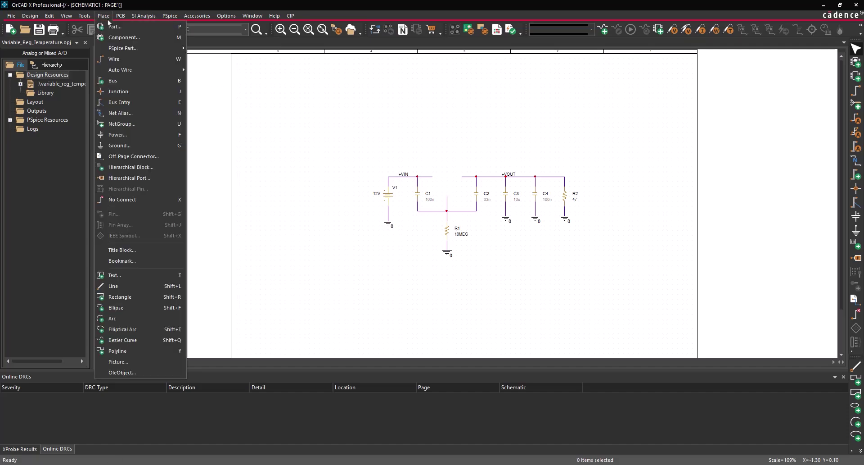
{"action": "left_click", "coordinate": [124, 37]}
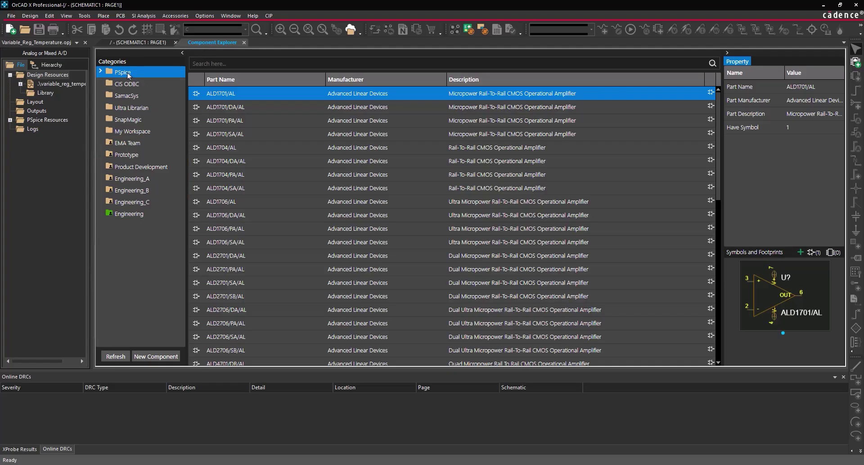
{"action": "left_click", "coordinate": [223, 66]}
{"action": "type", "text": "IRF5305"}
{"action": "key", "text": "Return"}
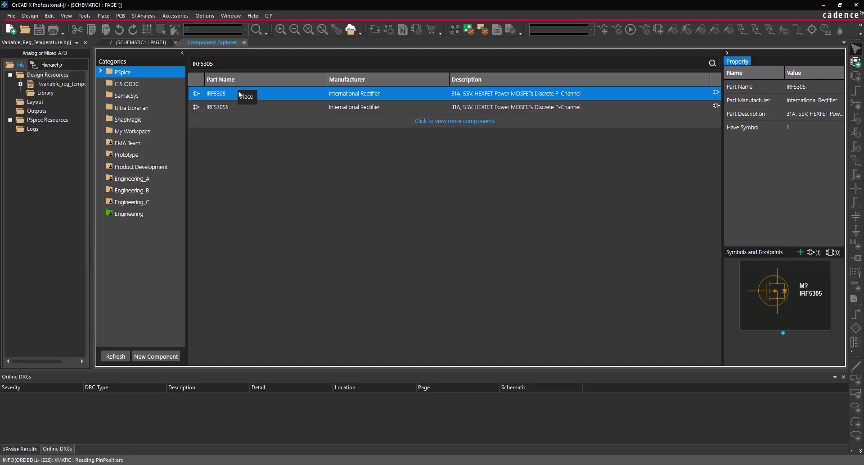
Step: Place the IRF5305 MOSFET, rotated and mirrored horizontally, in the gap between the +VIN and +VOUT wires above R1
{"action": "double_click", "coordinate": [239, 94]}
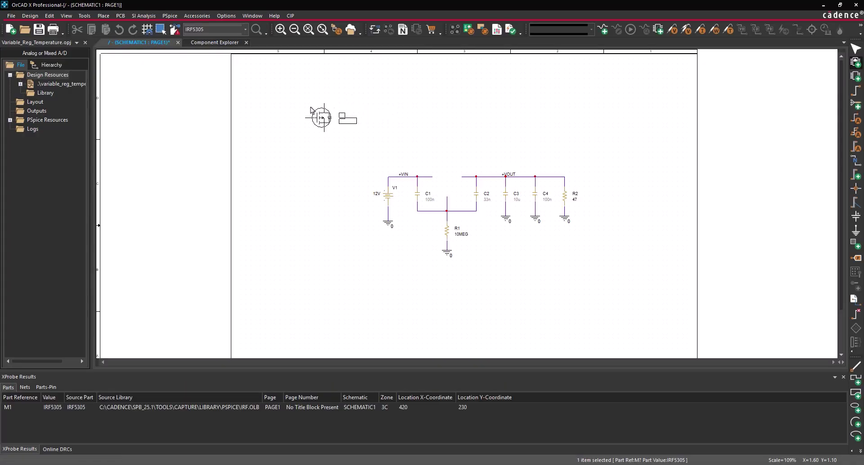
{"action": "key", "text": "r"}
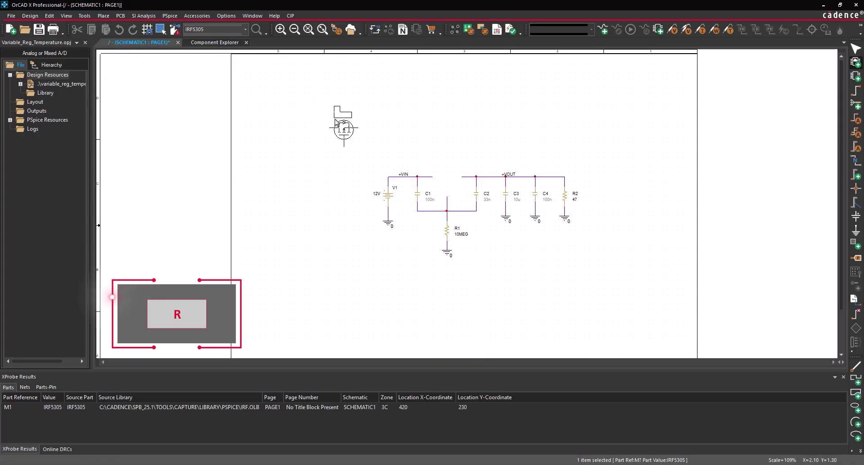
{"action": "key", "text": "h"}
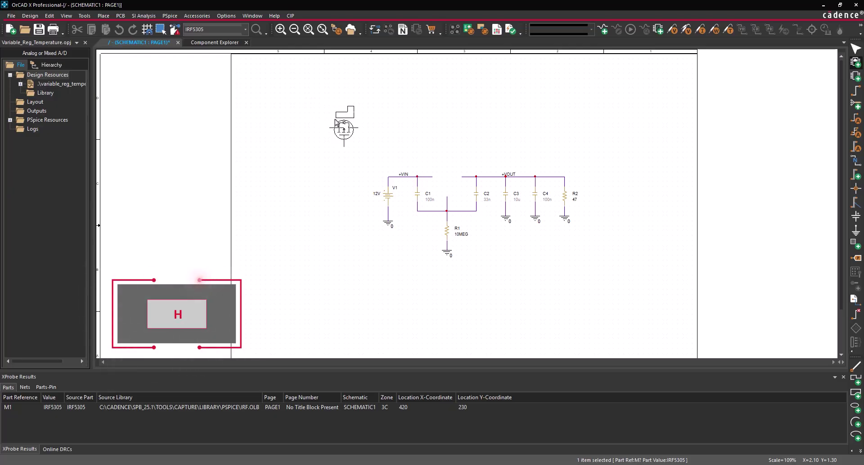
{"action": "left_click", "coordinate": [438, 170]}
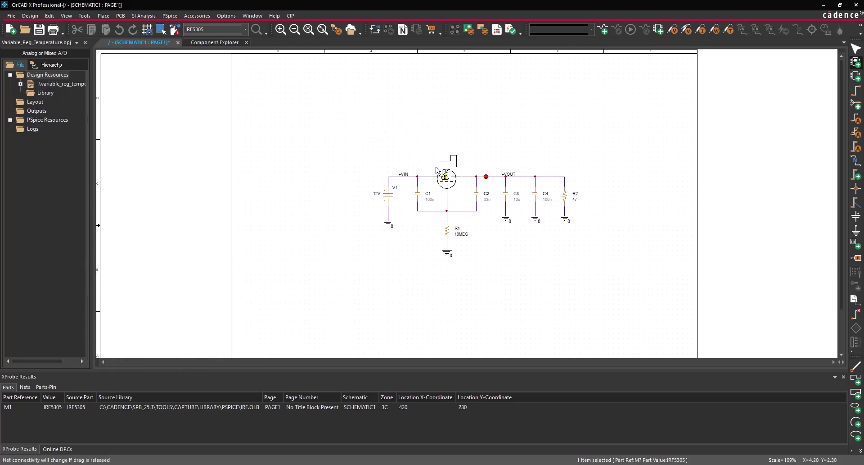
{"action": "right_click", "coordinate": [420, 126]}
{"action": "left_click", "coordinate": [436, 130]}
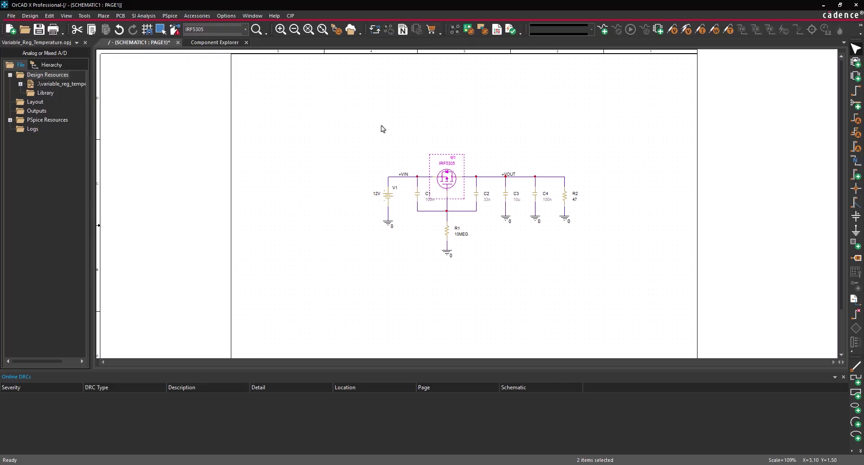
Step: Create a new simulation profile named Temperature_Sweep_Trans, using the OrCAD X PSpice Designer suite
{"action": "left_click", "coordinate": [170, 16]}
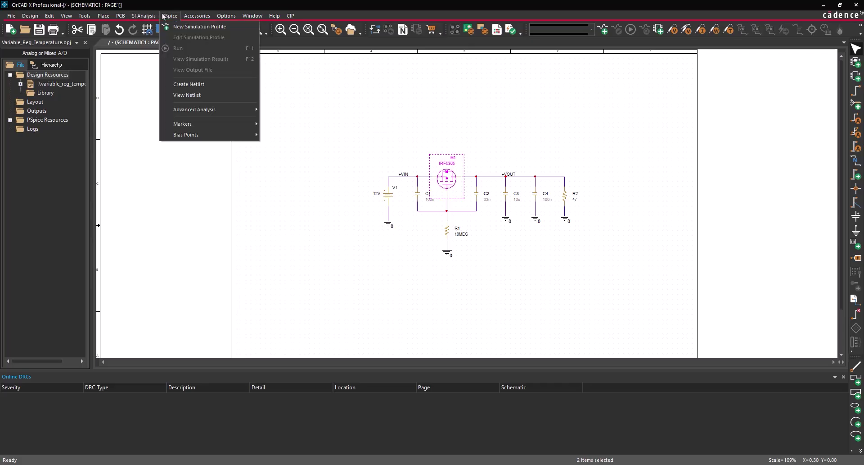
{"action": "left_click", "coordinate": [169, 28]}
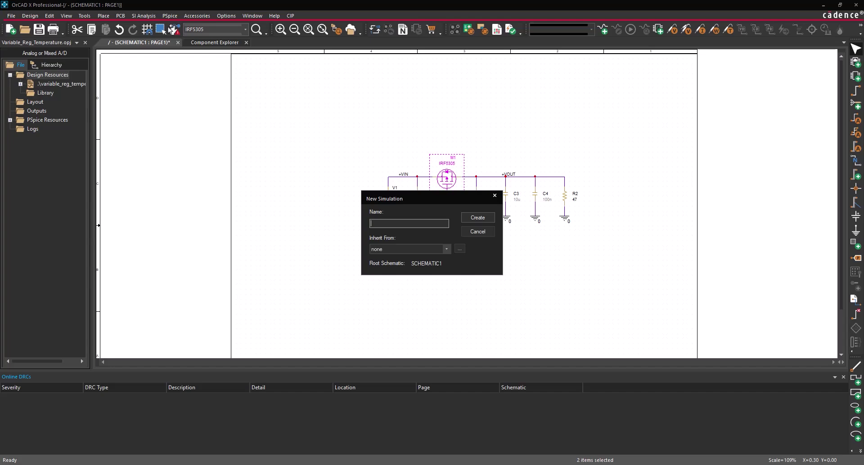
{"action": "type", "text": "Temperature_Sweep_Trans"}
{"action": "left_click", "coordinate": [484, 218]}
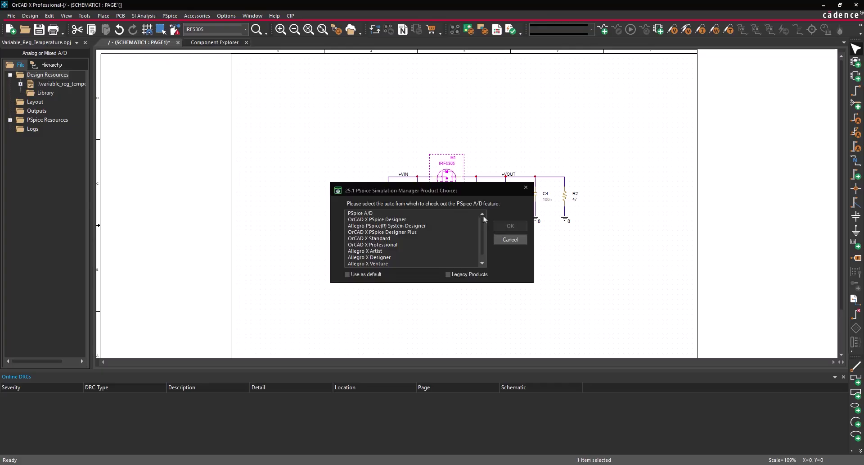
{"action": "left_click", "coordinate": [442, 221]}
{"action": "left_click", "coordinate": [510, 227]}
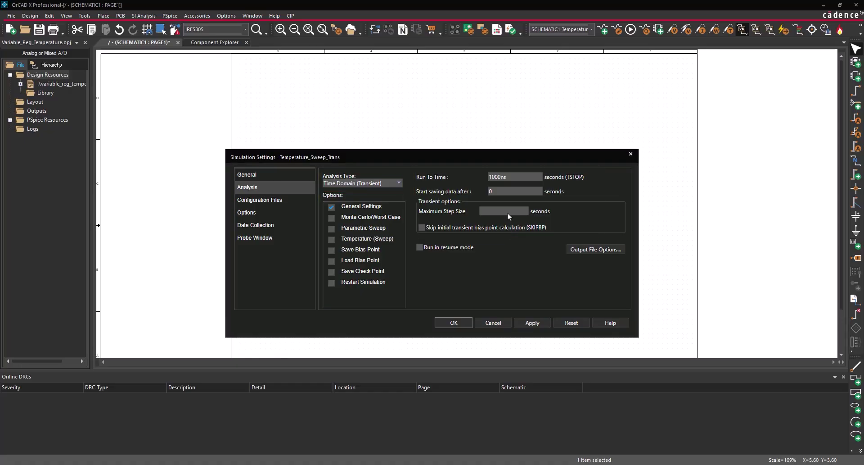
Step: Set the transient run time to 400m seconds and enable a temperature sweep at 0, 25, 50 and 75 degrees Celsius
{"action": "double_click", "coordinate": [513, 176]}
{"action": "type", "text": "400m"}
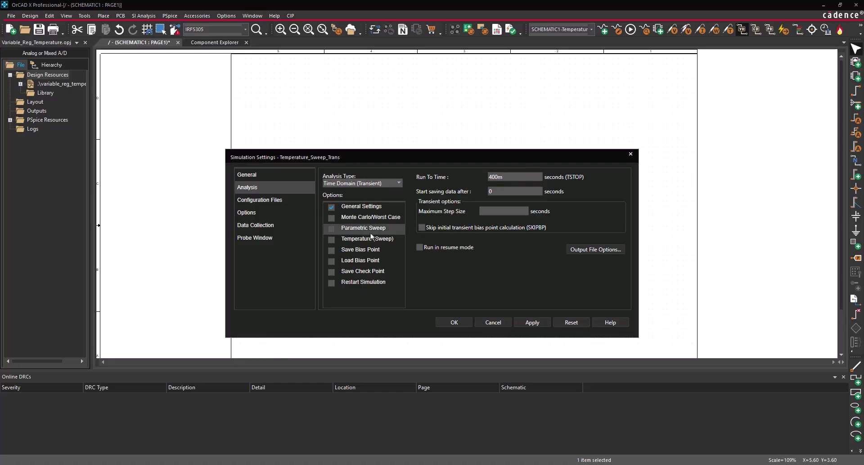
{"action": "left_click", "coordinate": [331, 241]}
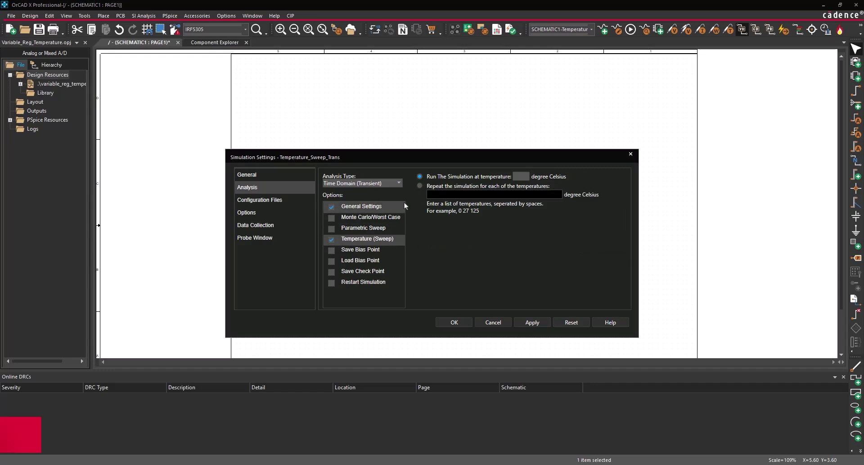
{"action": "left_click", "coordinate": [418, 187]}
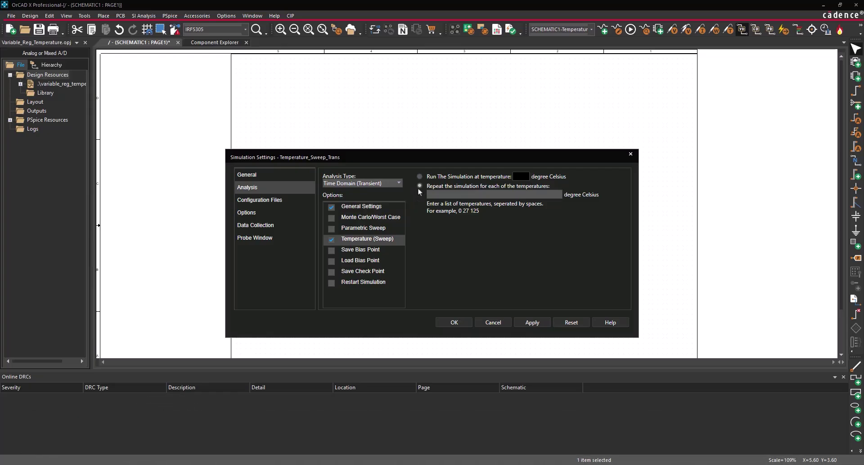
{"action": "left_click", "coordinate": [420, 185]}
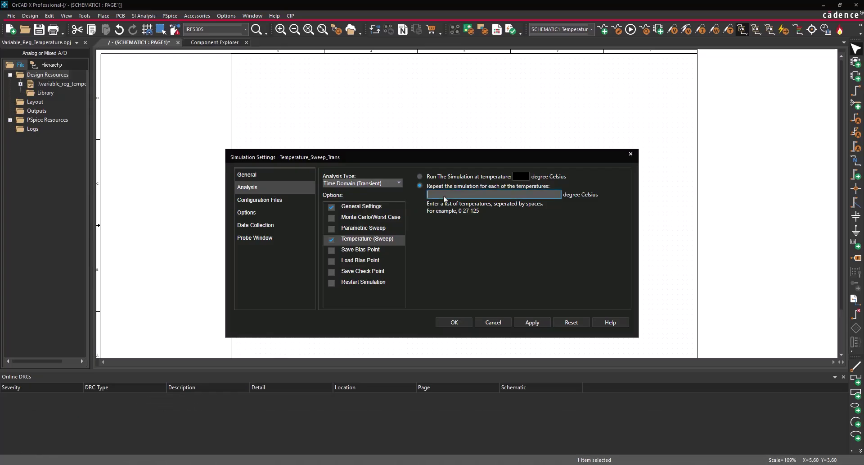
{"action": "type", "text": "0 25 50 75"}
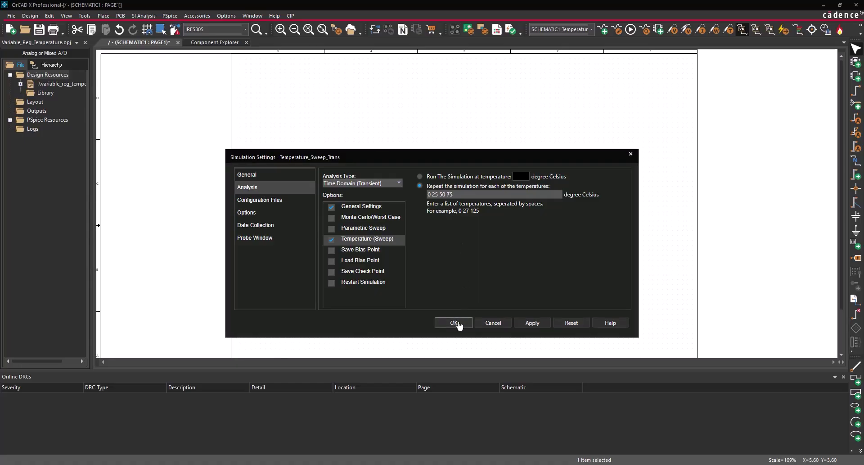
{"action": "left_click", "coordinate": [451, 322]}
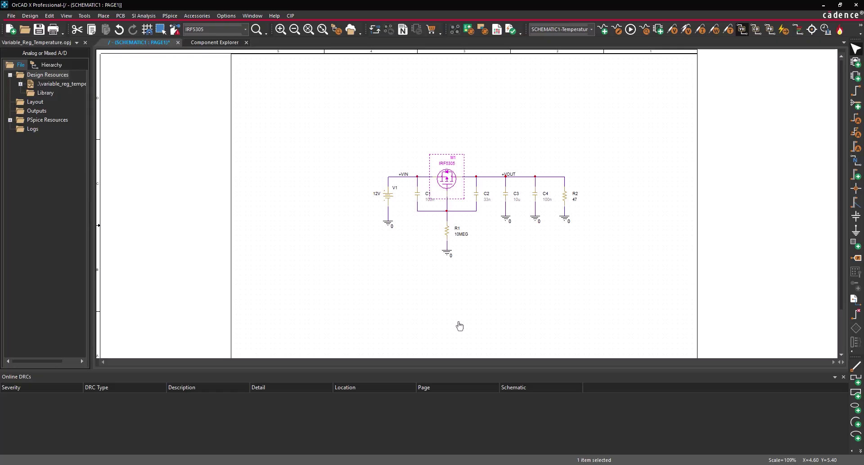
Step: Place a voltage marker on the +VOUT net at the top of C3
{"action": "left_click", "coordinate": [672, 30]}
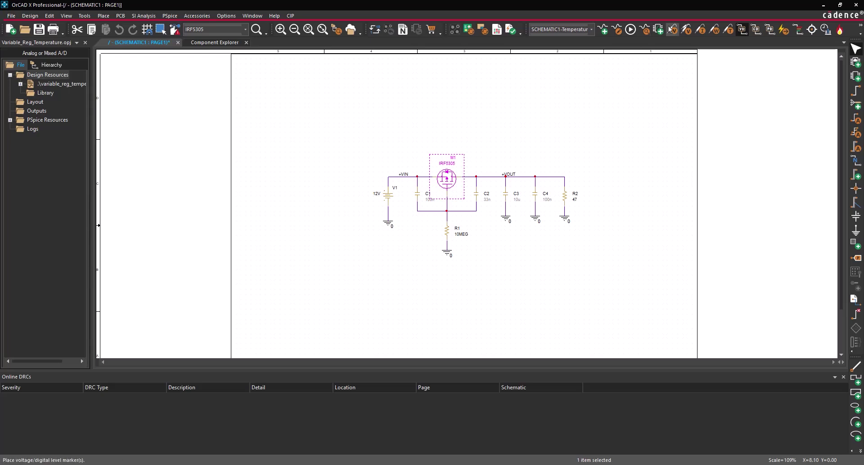
{"action": "key", "text": "Escape"}
{"action": "left_click", "coordinate": [506, 180]}
{"action": "right_click", "coordinate": [506, 153]}
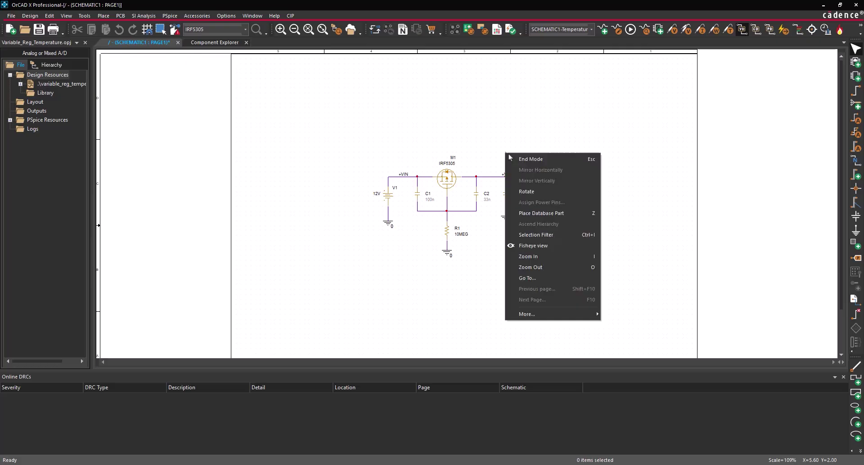
{"action": "left_click", "coordinate": [520, 160]}
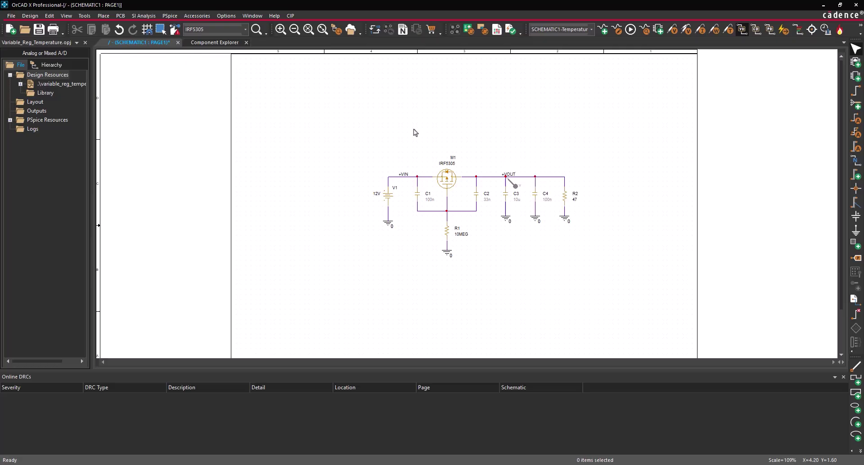
Step: Run the temperature sweep simulation and plot all available sections
{"action": "left_click", "coordinate": [165, 17]}
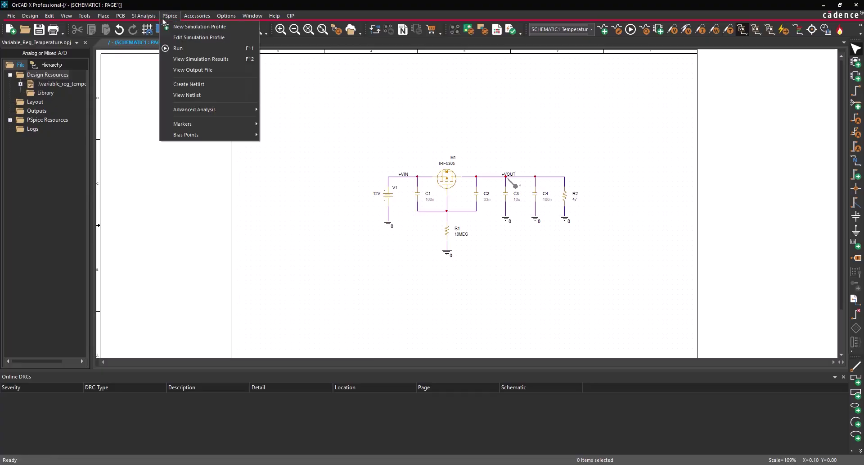
{"action": "left_click", "coordinate": [176, 47]}
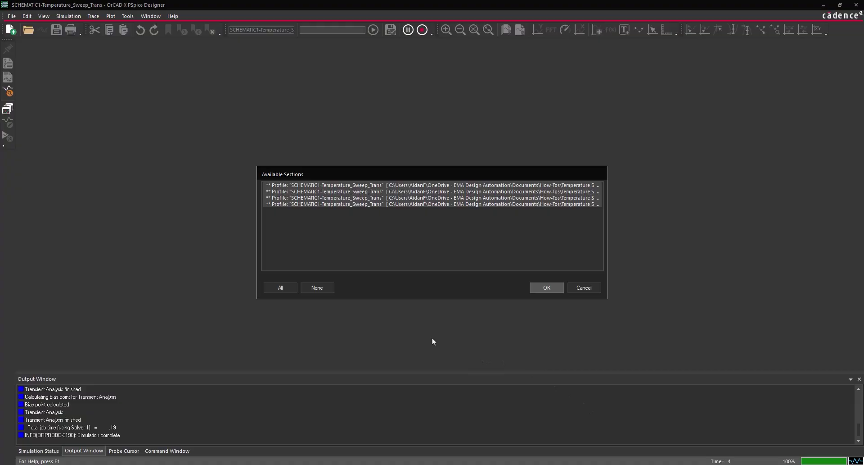
{"action": "left_click", "coordinate": [268, 287]}
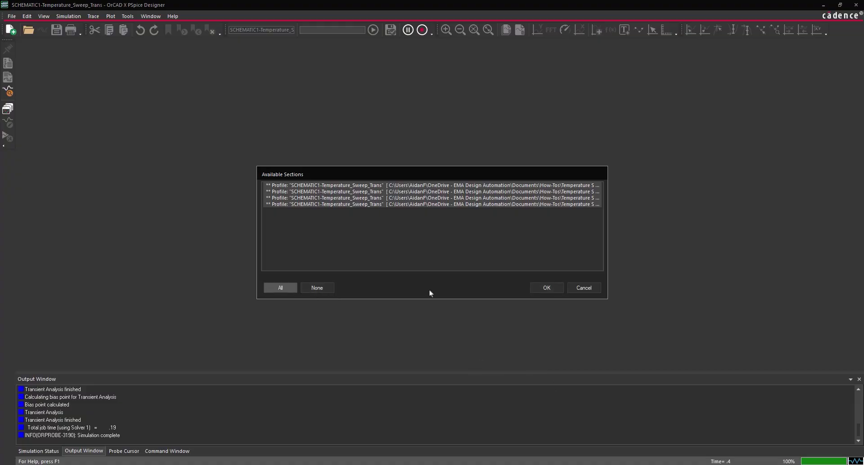
{"action": "left_click", "coordinate": [543, 286]}
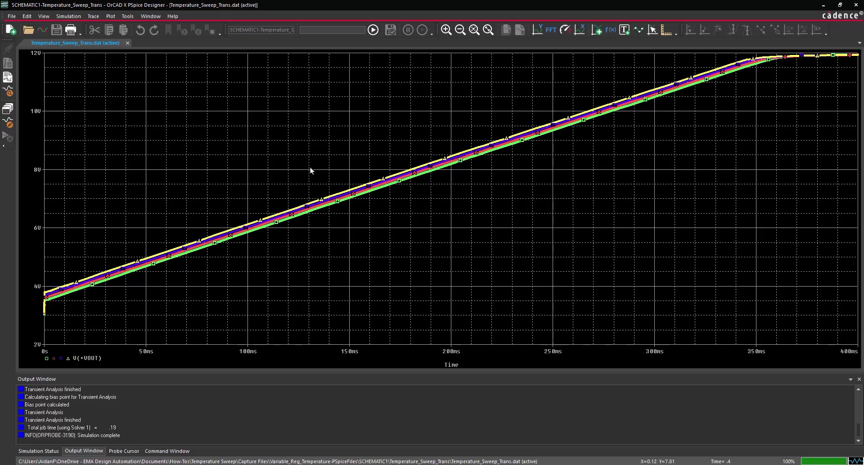
Step: Close the waveform results and edit the simulation profile to replace the temperature sweep with a parametric sweep of temperature
{"action": "left_click", "coordinate": [856, 5]}
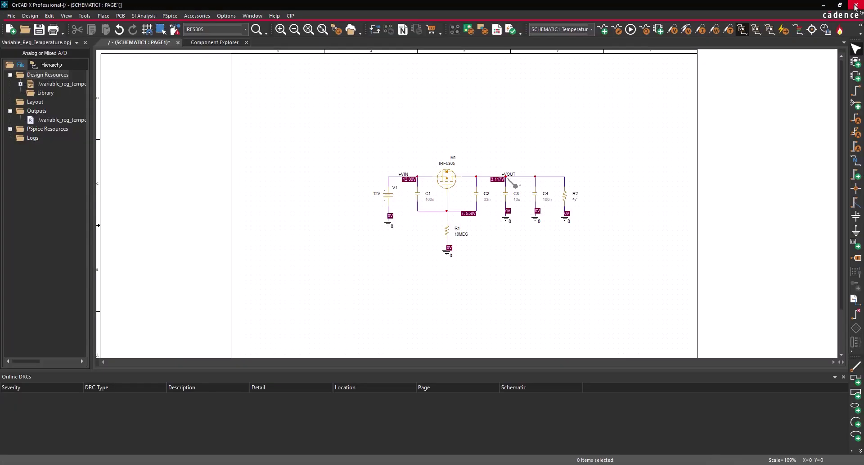
{"action": "left_click", "coordinate": [171, 16]}
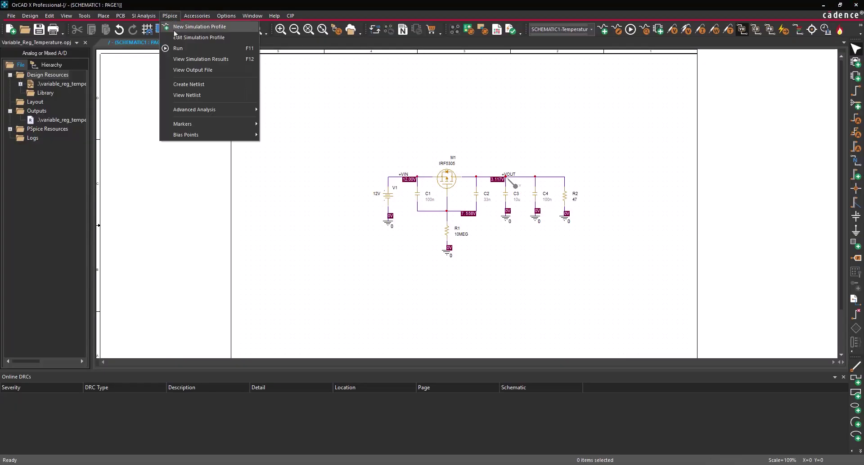
{"action": "left_click", "coordinate": [174, 36]}
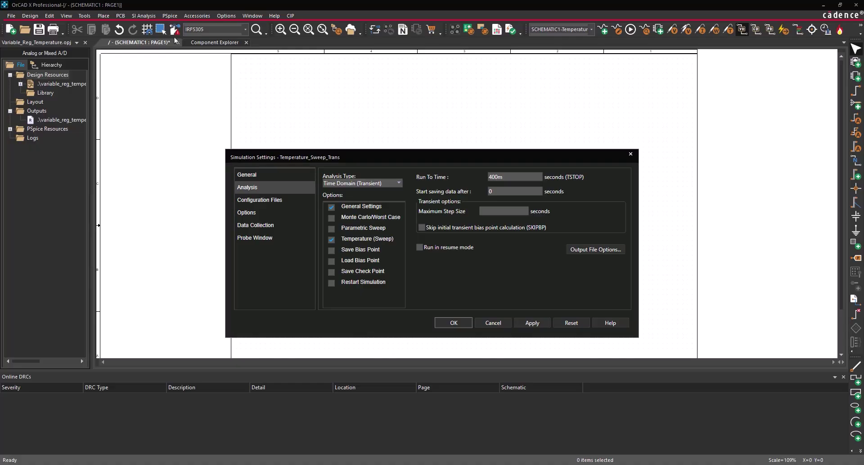
{"action": "left_click", "coordinate": [333, 244]}
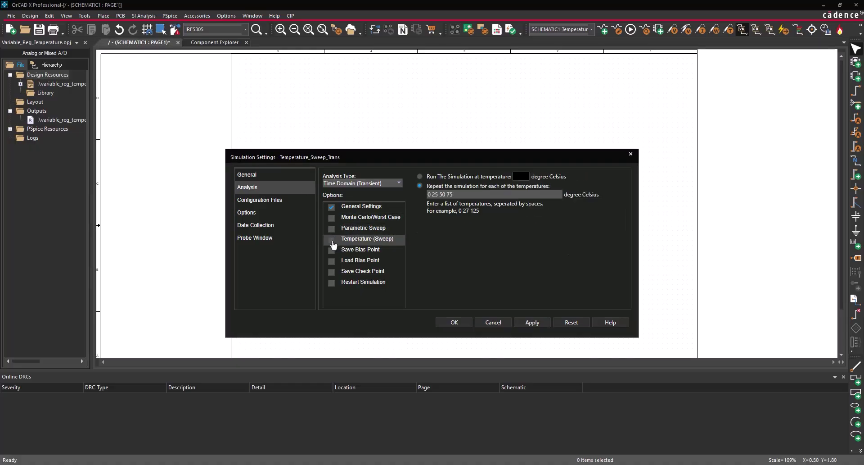
{"action": "left_click", "coordinate": [333, 229]}
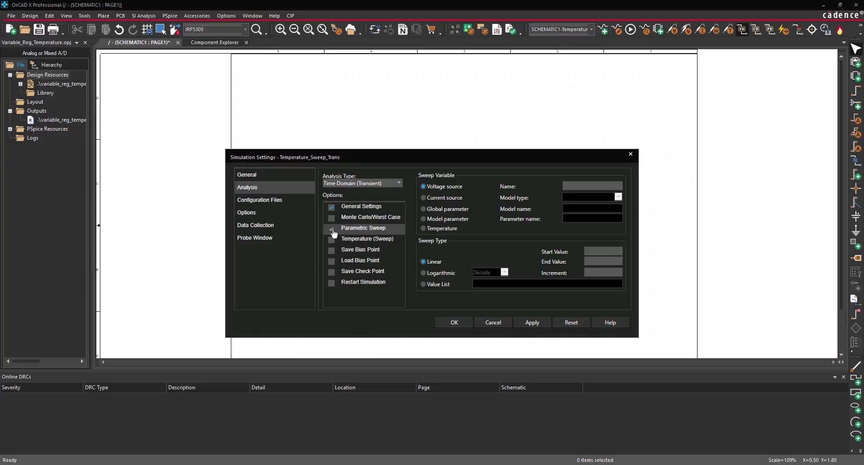
{"action": "left_click", "coordinate": [423, 229]}
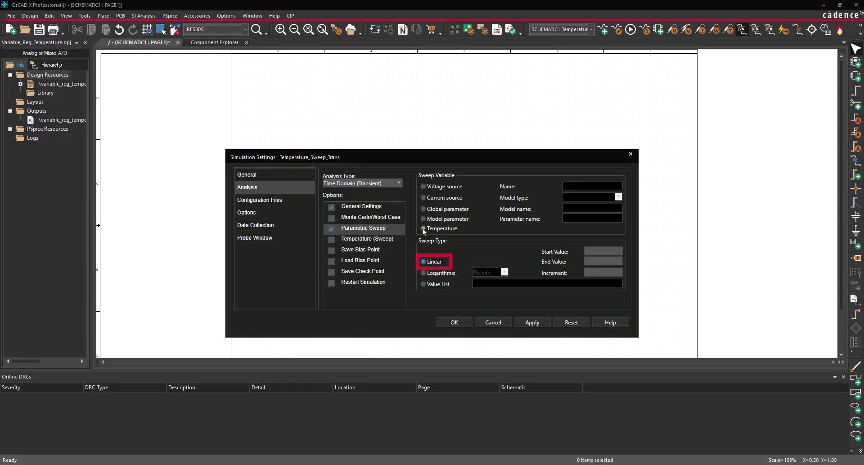
Step: Define the linear sweep with start value 0, end value 75 and increment 5
{"action": "left_click", "coordinate": [592, 251]}
{"action": "type", "text": "0"}
{"action": "type", "text": "75"}
{"action": "key", "text": "Tab"}
{"action": "type", "text": "5"}
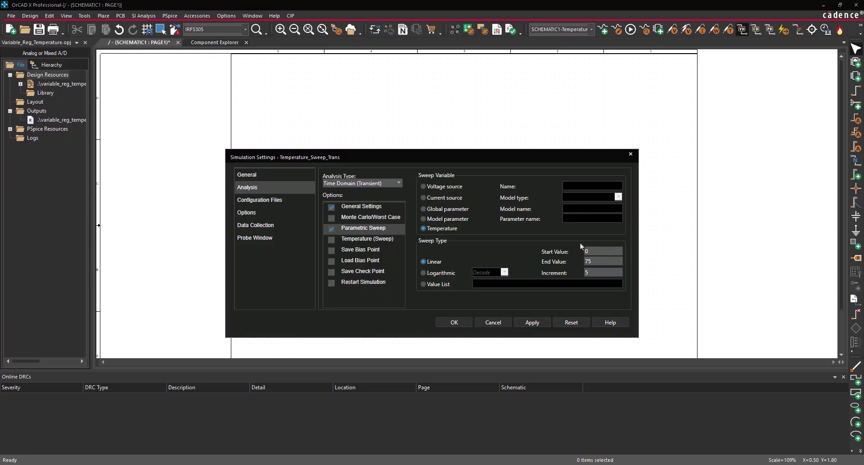
{"action": "left_click", "coordinate": [458, 323]}
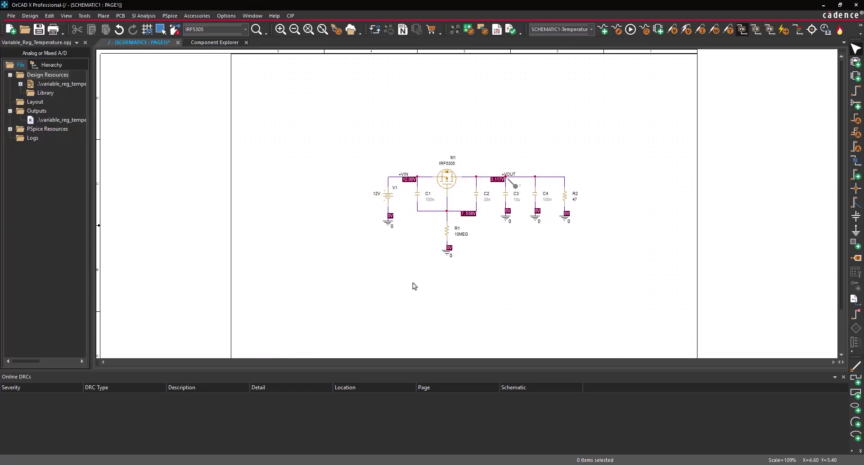
Step: Run the parametric sweep simulation with all sections plotted and zoom in on the +VOUT traces around 120 ms
{"action": "left_click", "coordinate": [170, 16]}
{"action": "left_click", "coordinate": [184, 49]}
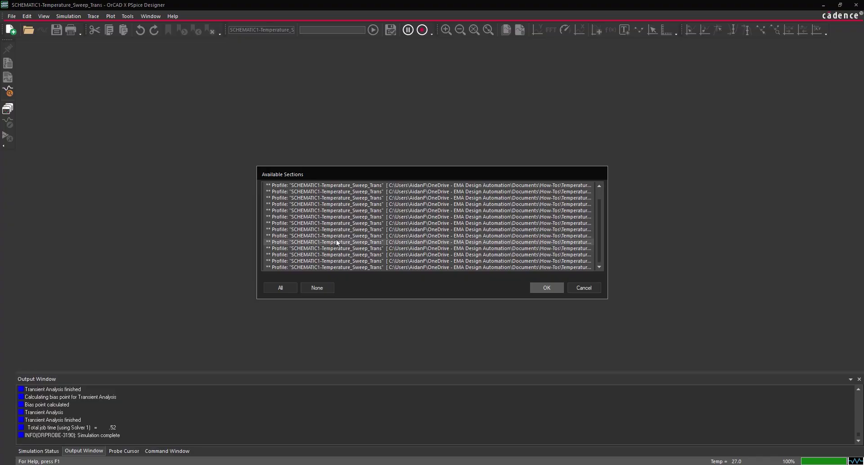
{"action": "left_click", "coordinate": [289, 287]}
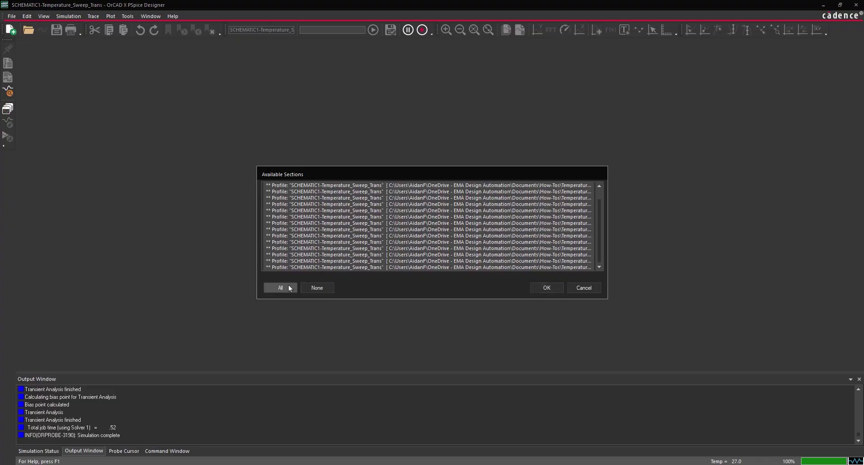
{"action": "left_click", "coordinate": [547, 288]}
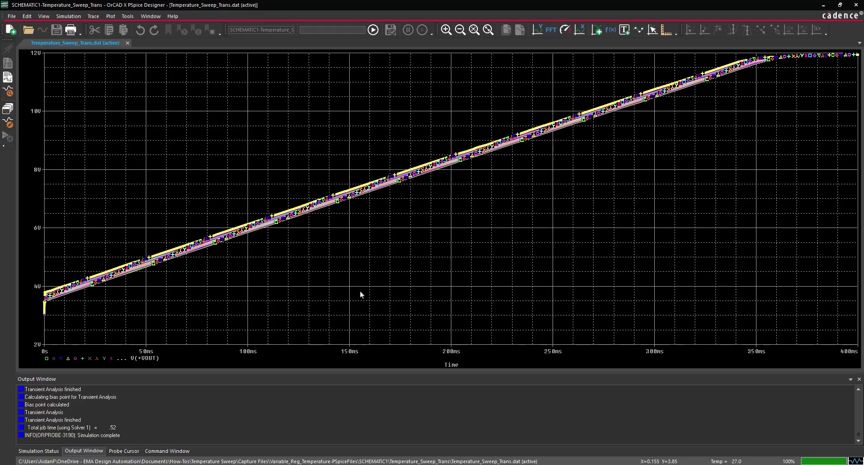
{"action": "left_click", "coordinate": [474, 30]}
{"action": "left_click_drag", "start_coordinate": [334, 173], "coordinate": [253, 241]}
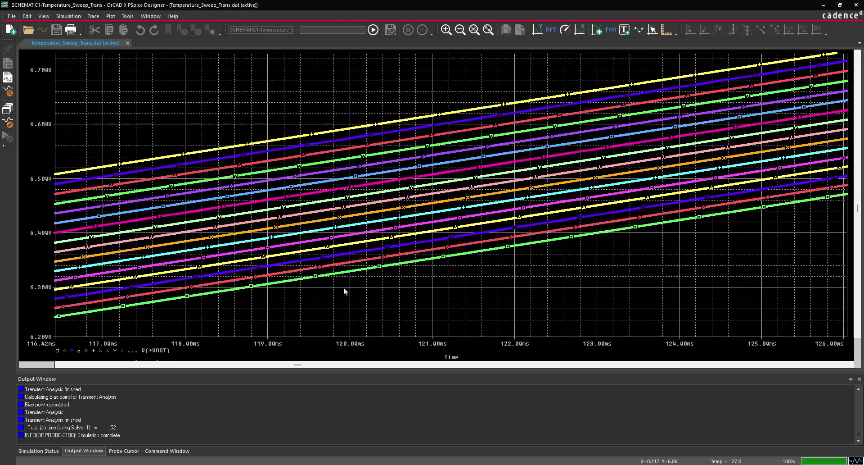